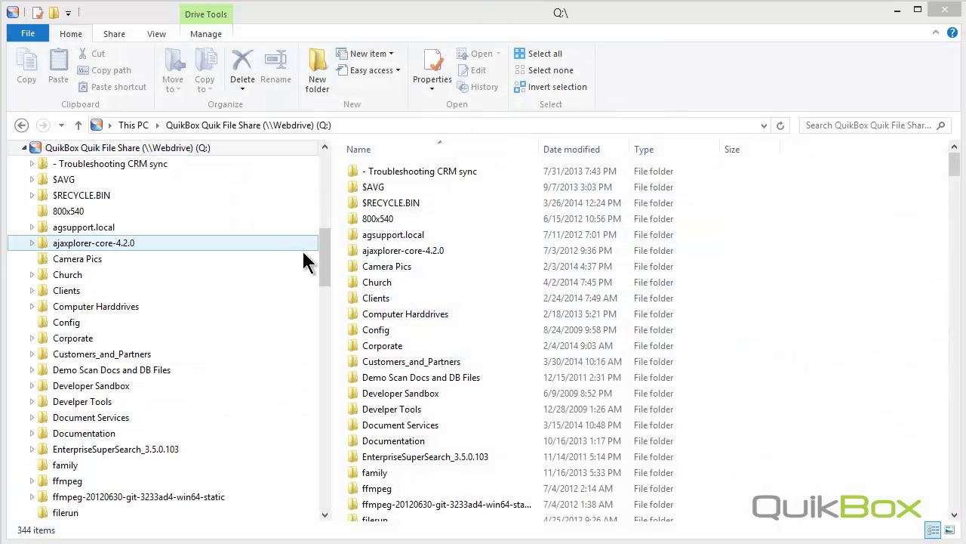
# - Collapse the Q: drive node in Explorer's folder tree
pyautogui.scroll(2, 325, 263)
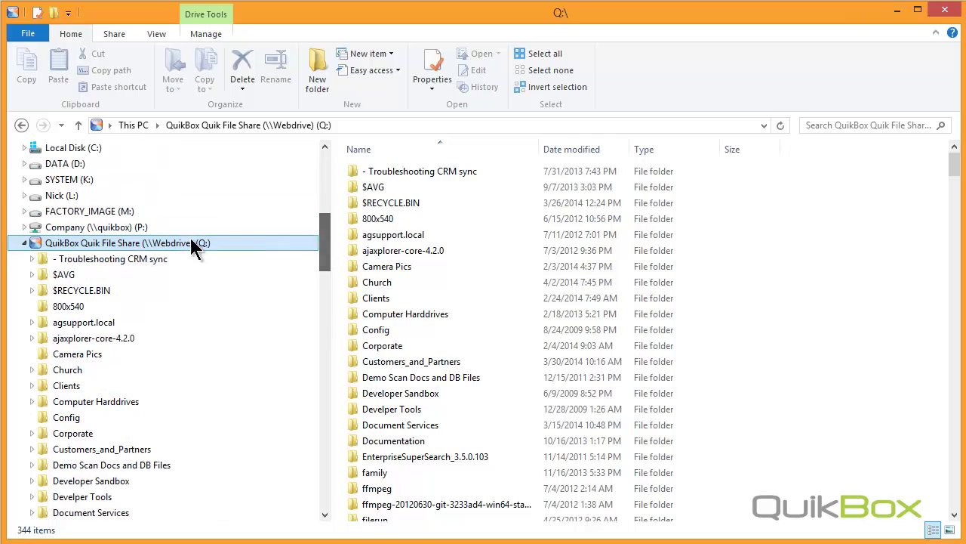
pyautogui.click(24, 244)
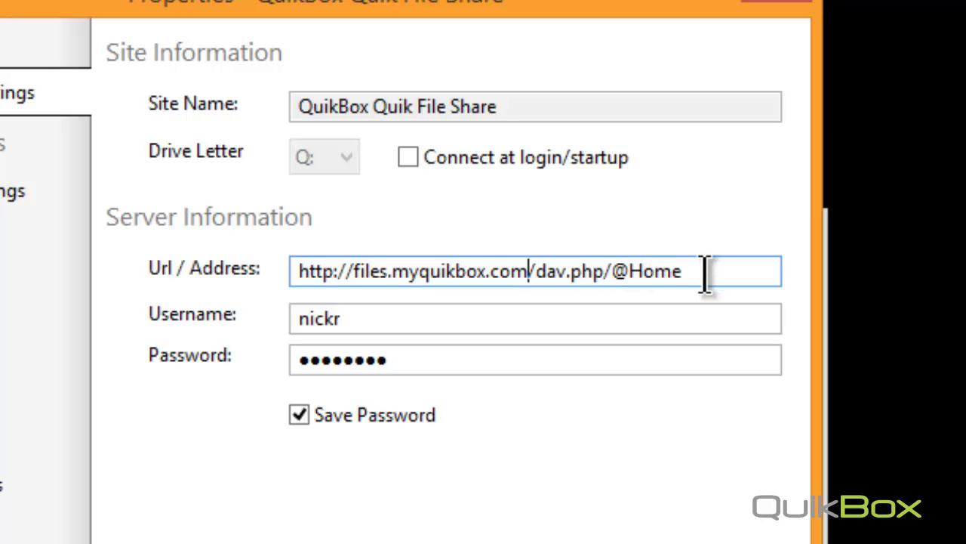
pyautogui.moveTo(698, 272)
pyautogui.mouseDown()
pyautogui.moveTo(425, 189)
pyautogui.moveTo(468, 171)
pyautogui.mouseUp()
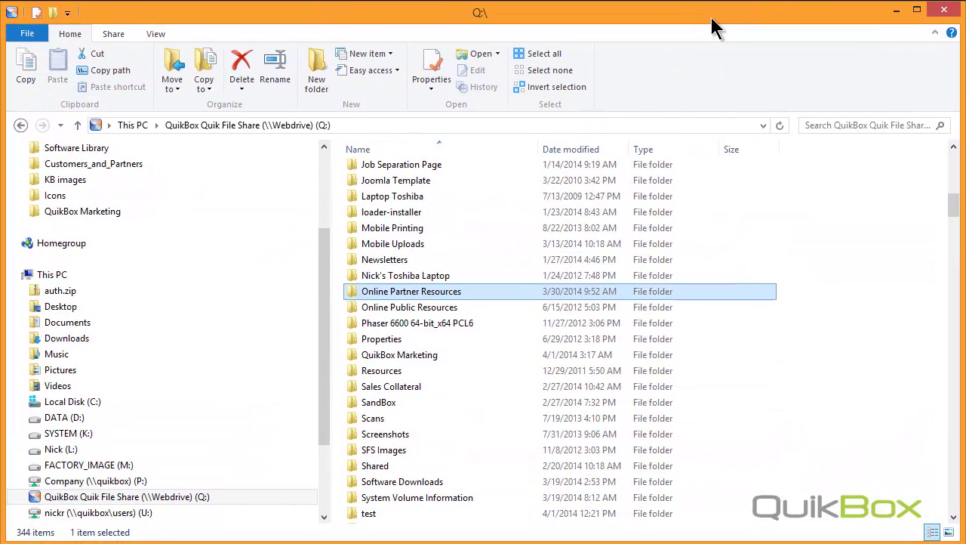
# - Expand QuikBox Quik File Share (Q:) to show its root contents and subfolders, HP Training through Sales Collateral
pyautogui.scroll(-3, 323, 377)
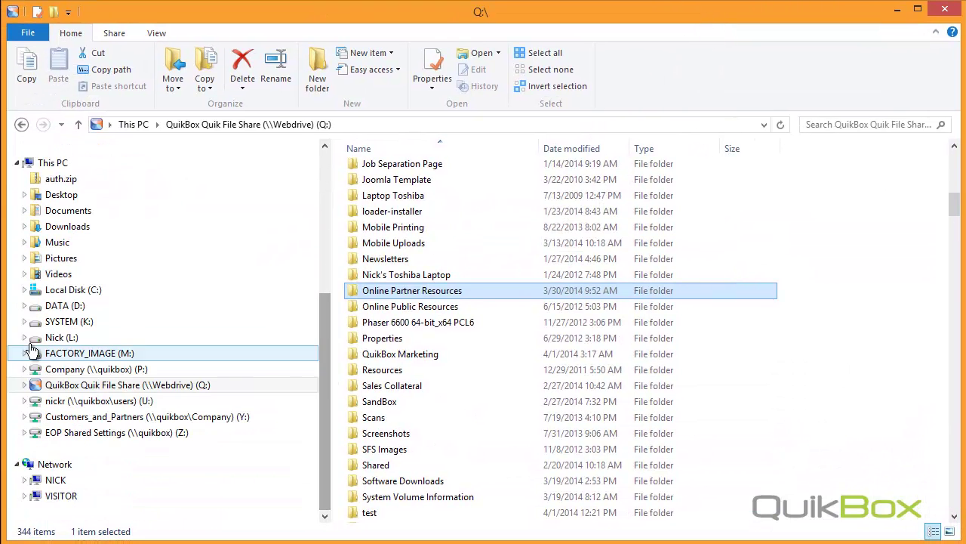
pyautogui.click(27, 388)
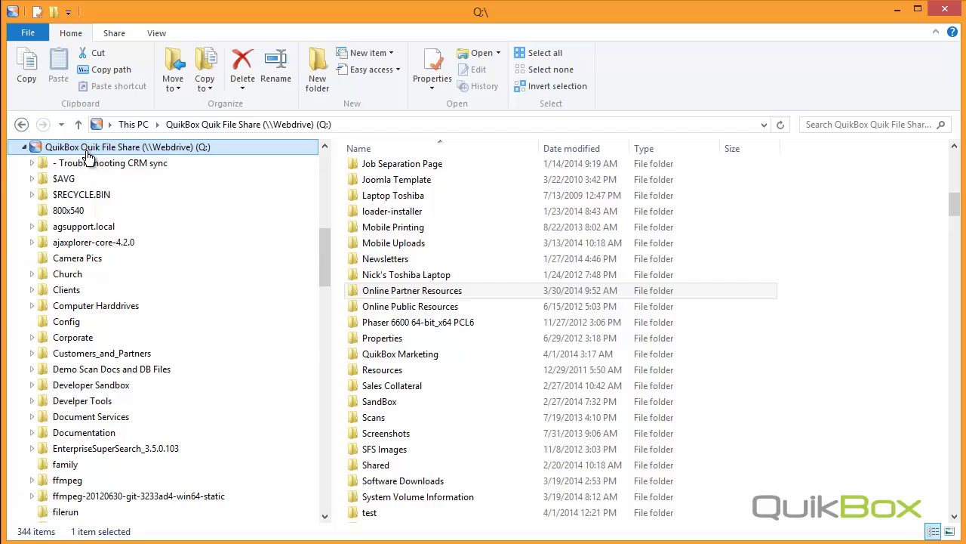
pyautogui.click(88, 151)
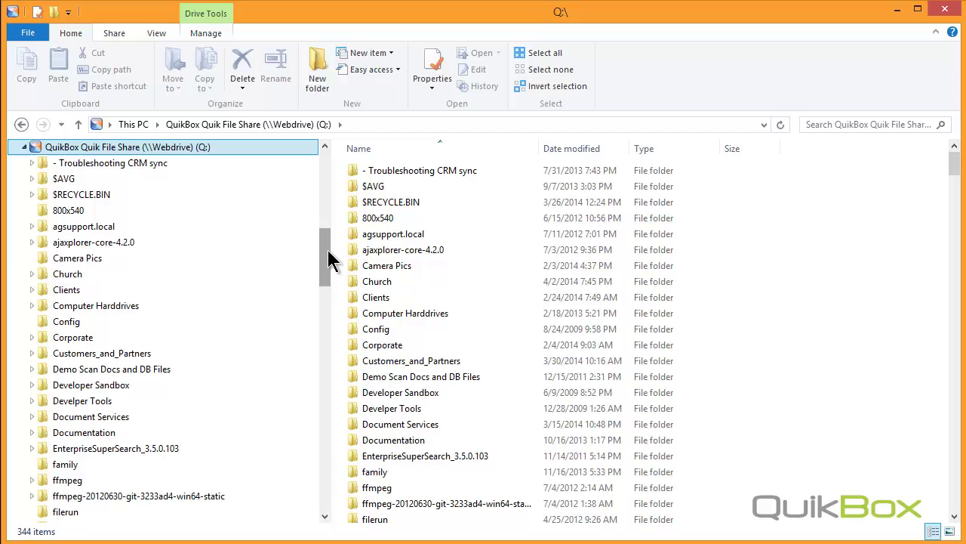
pyautogui.scroll(3, 330, 254)
pyautogui.scroll(-2, 330, 201)
pyautogui.click(403, 271)
pyautogui.press('q')
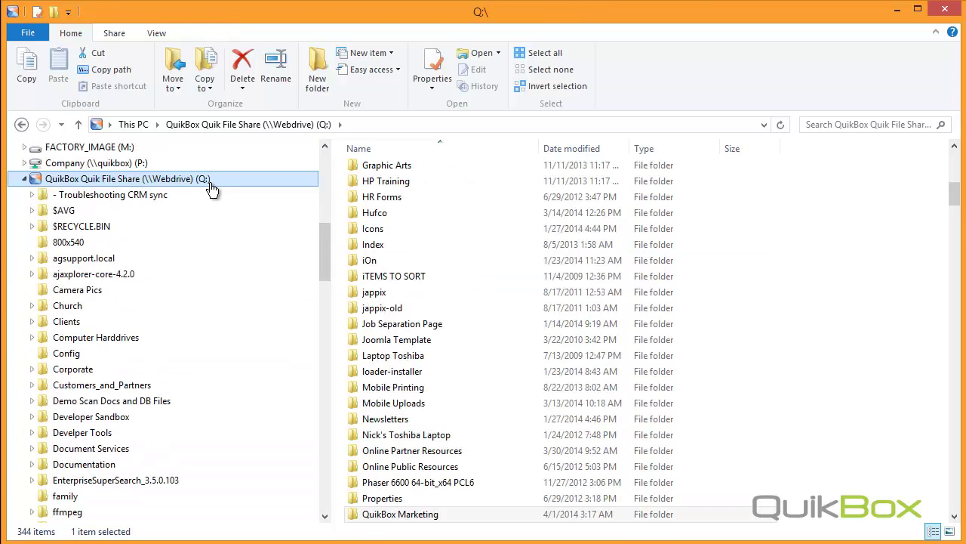
pyautogui.click(210, 182)
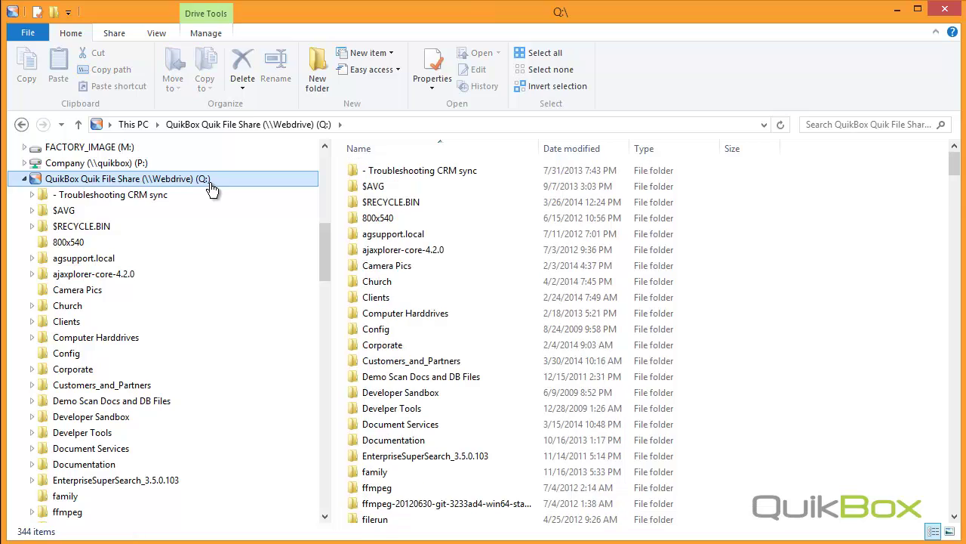
pyautogui.moveTo(316, 251); pyautogui.dragTo(314, 328)
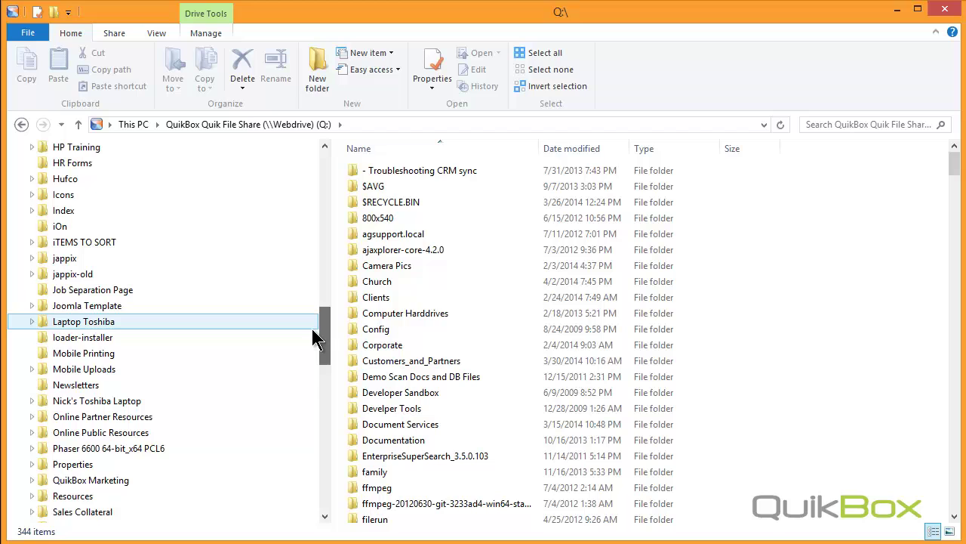
# - Open Online Partner Resources on Q: and view the context menu of 'Agent Web File Share - Copy.pdf'
pyautogui.click(139, 421)
pyautogui.click(388, 345)
pyautogui.rightClick(389, 345)
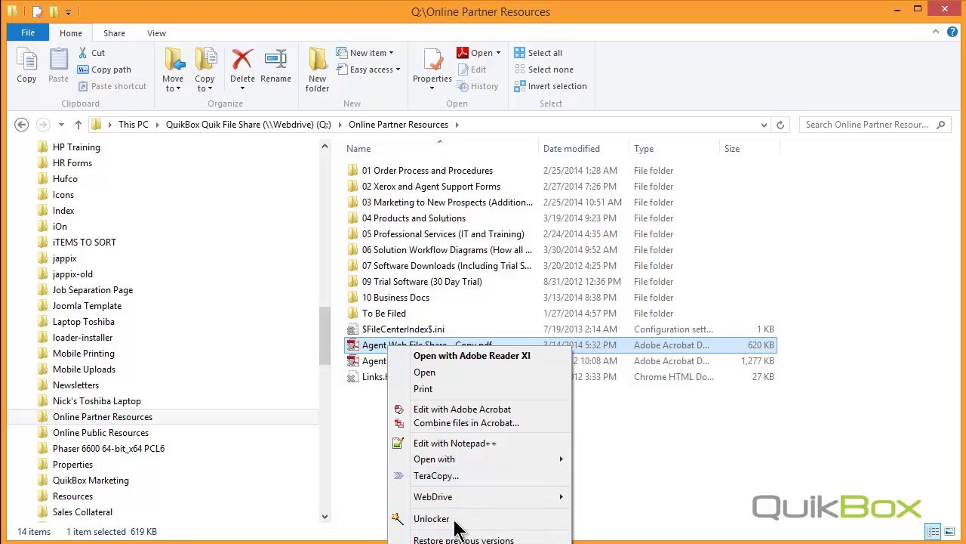
pyautogui.click(421, 270)
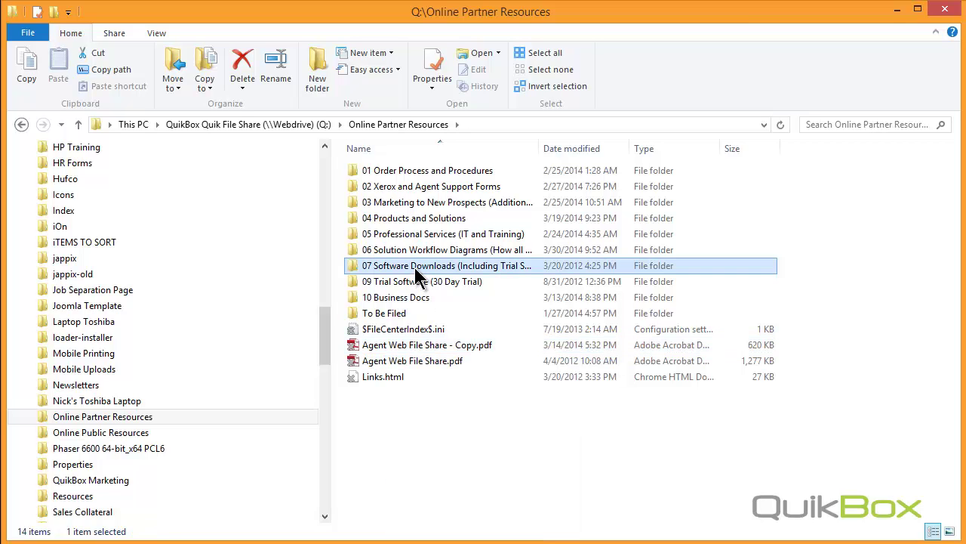